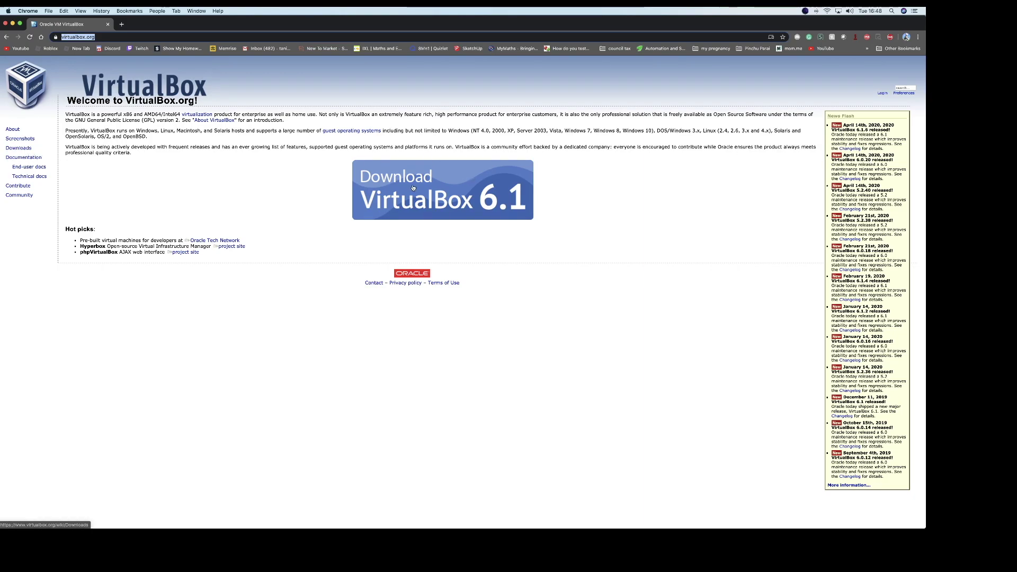
Download the VirtualBox 6.1.6 package for OS X hosts and save it in the Downloads folder.
click(23, 149)
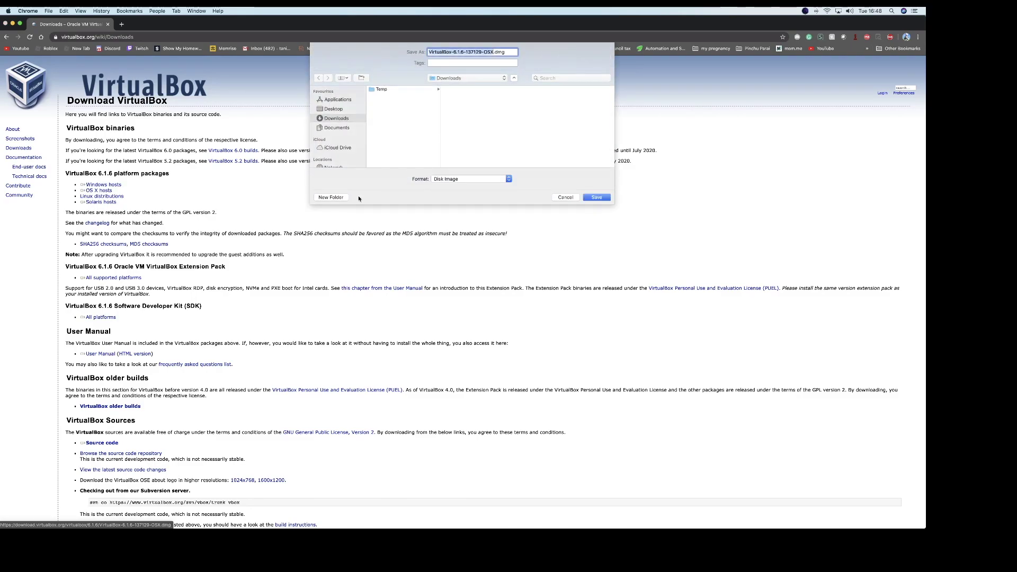
click(596, 197)
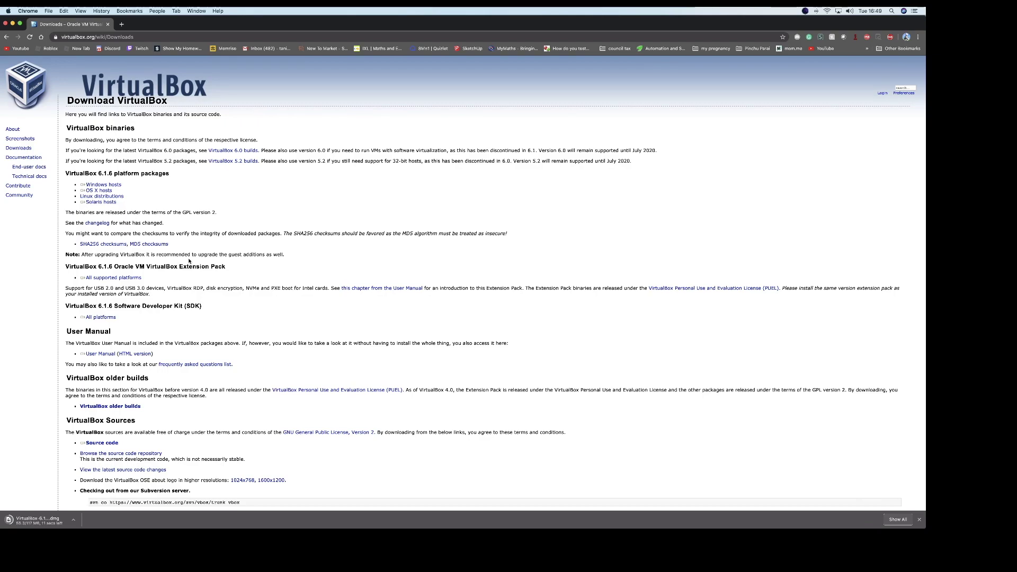
Check which macOS version the computer runs in the About This Mac overview.
click(8, 11)
click(26, 20)
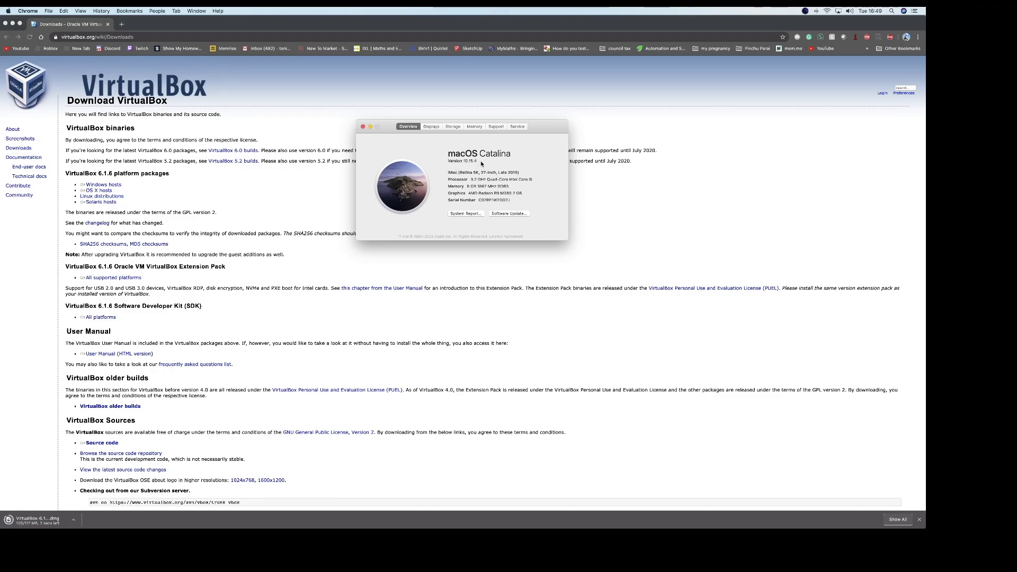
click(363, 127)
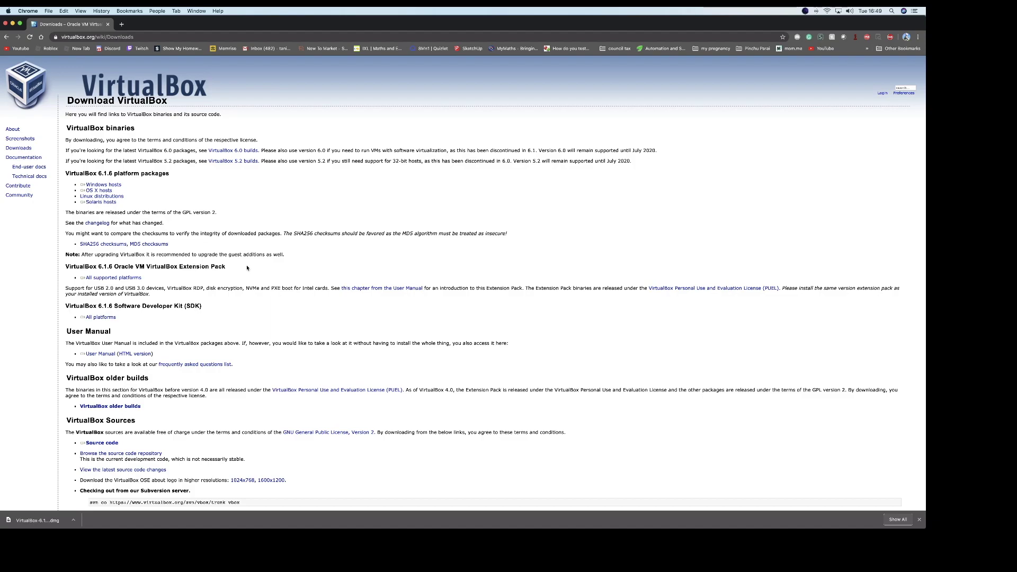
Download the VirtualBox 6.1.6 Extension Pack for all supported platforms and save it in the Downloads folder.
triple_click(115, 283)
click(123, 280)
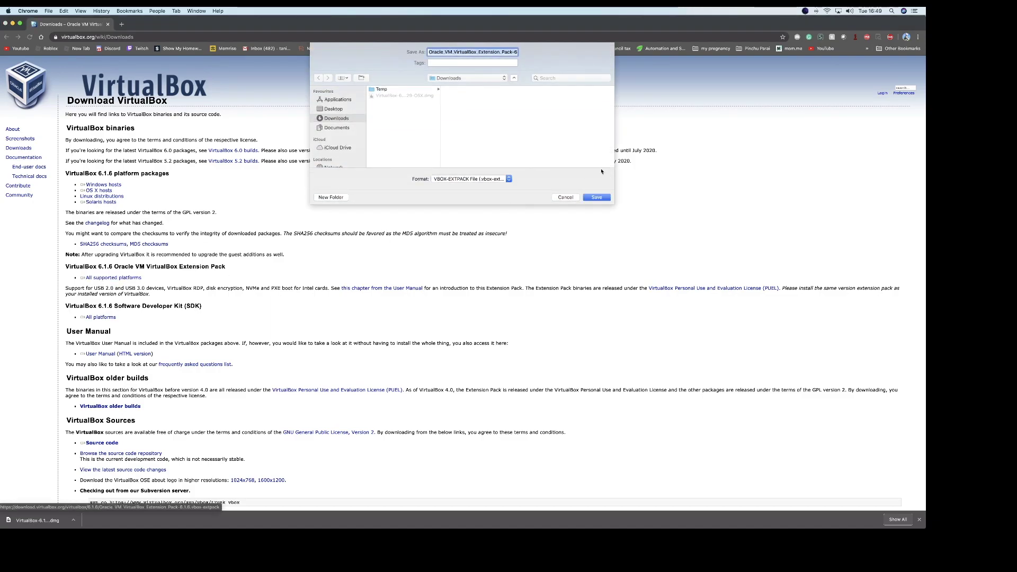
click(596, 197)
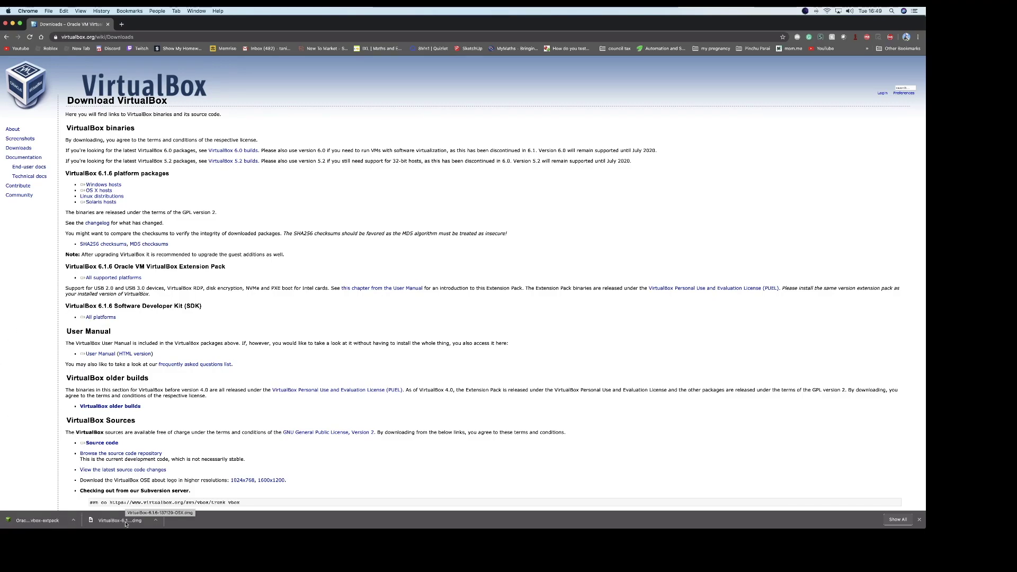
Reveal VirtualBox-6.1.6-137129-OSX.dmg in Finder, open it, and launch the VirtualBox.pkg installer.
click(155, 520)
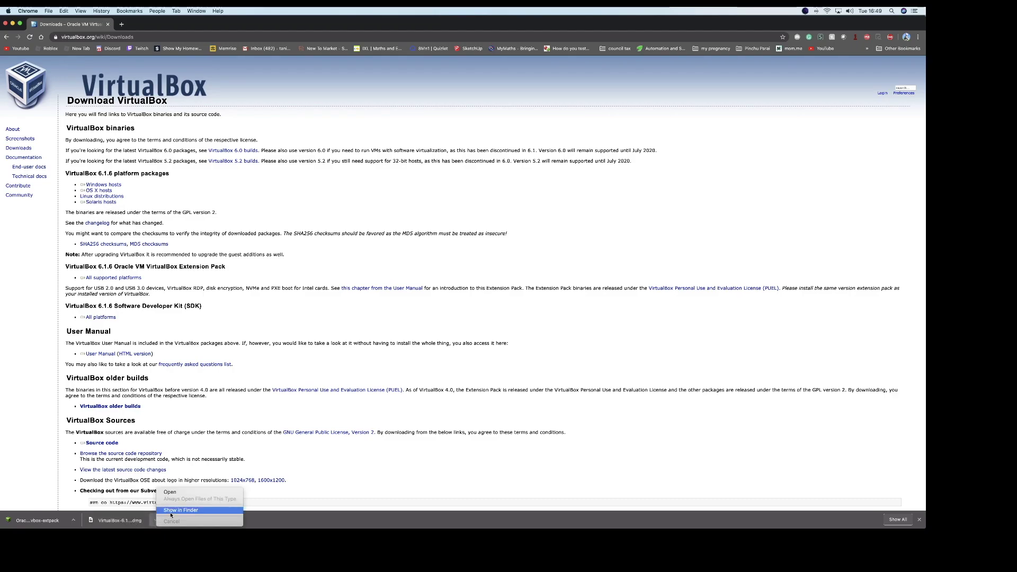
click(172, 510)
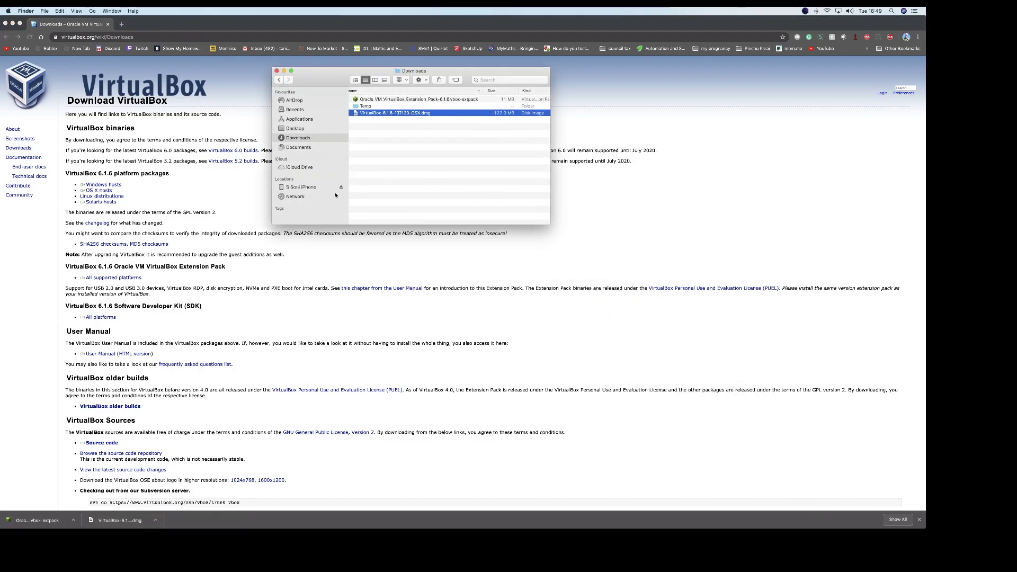
double_click(421, 114)
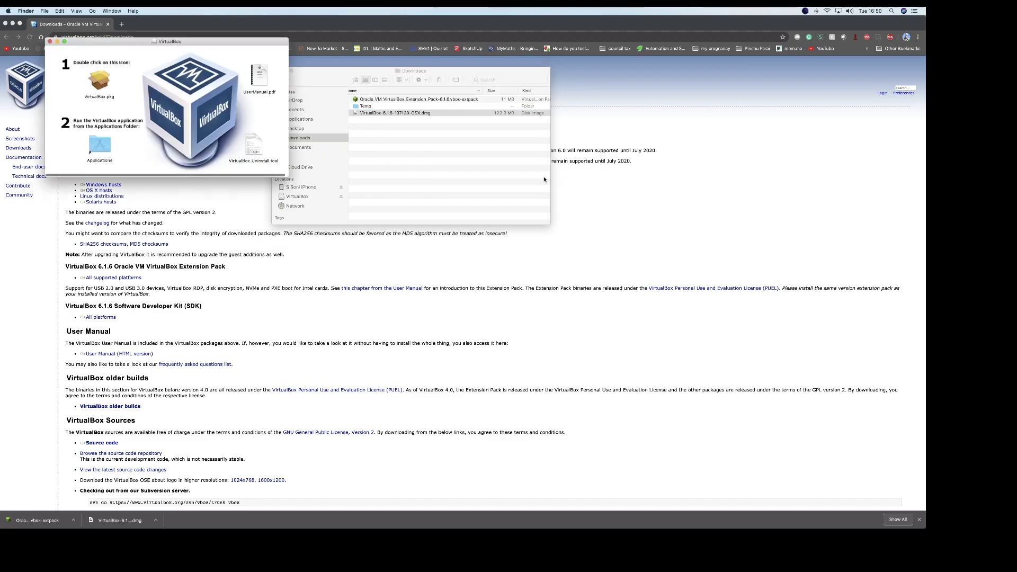
drag(180, 41, 562, 79)
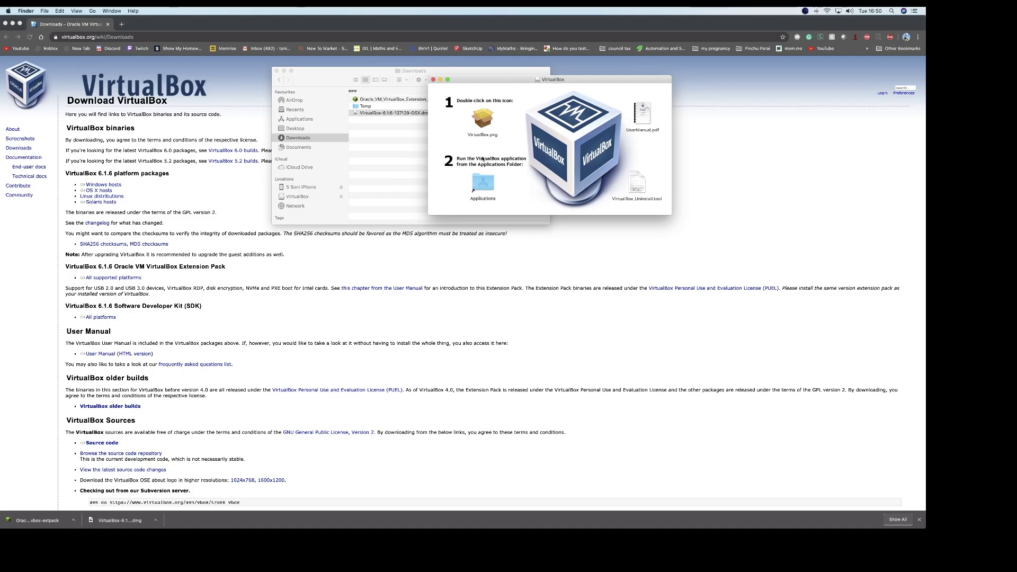
double_click(483, 119)
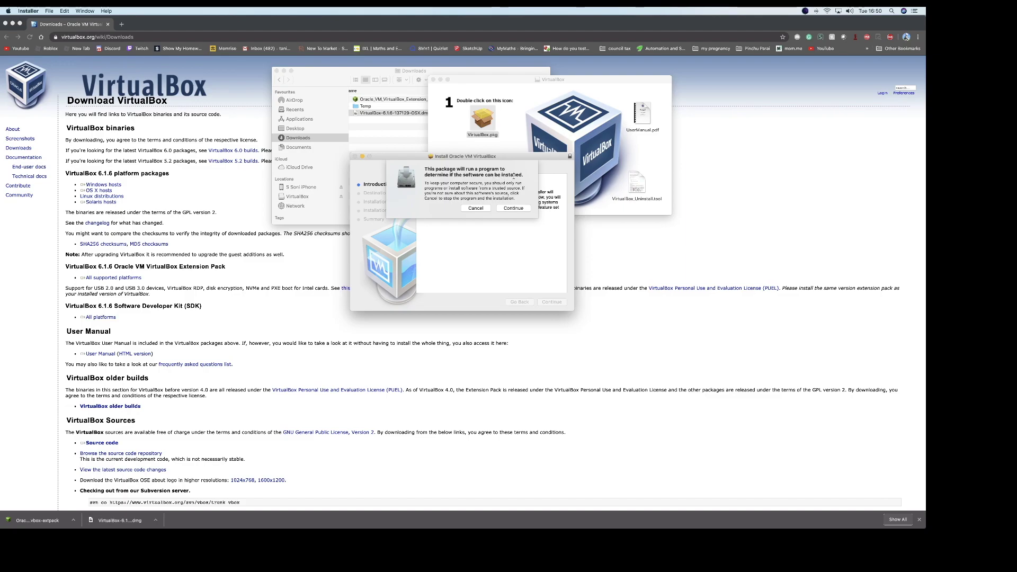
Allow the installer's compatibility check and set the install destination to all users of this computer.
click(512, 209)
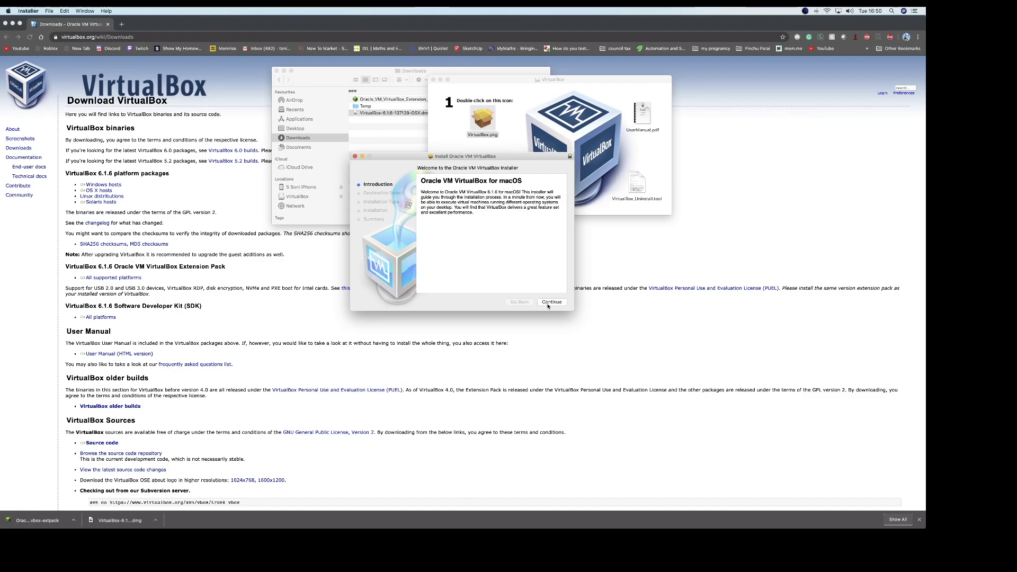
click(548, 305)
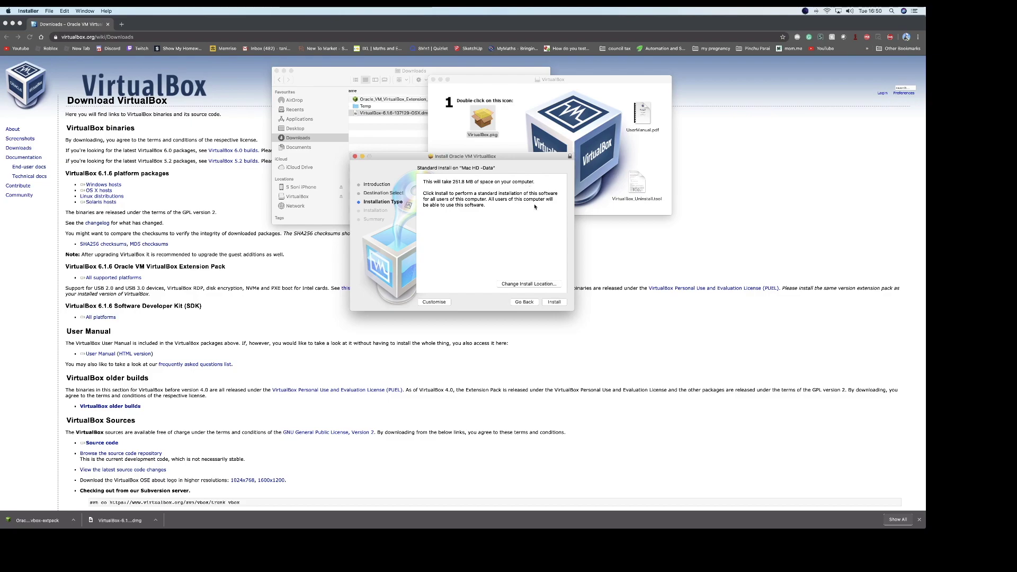
click(537, 284)
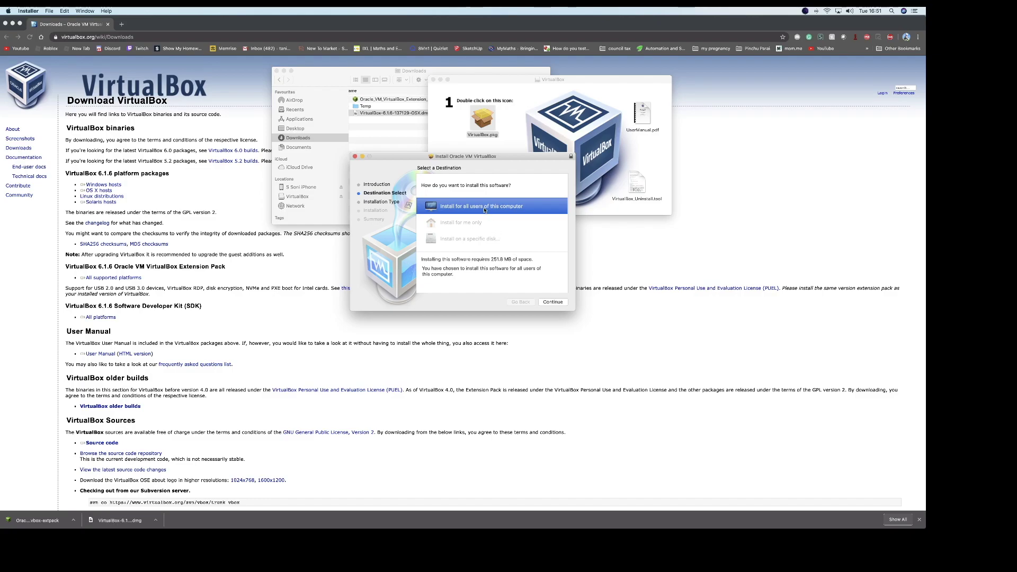
click(553, 302)
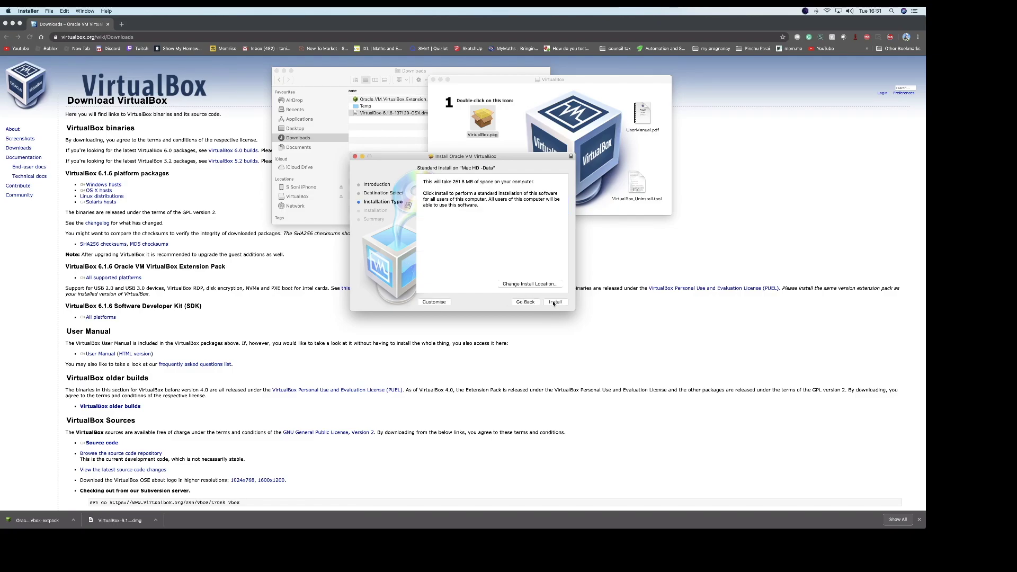
Run the standard VirtualBox installation, authorizing it with the account password, and move the installer to the Bin on closing.
click(554, 302)
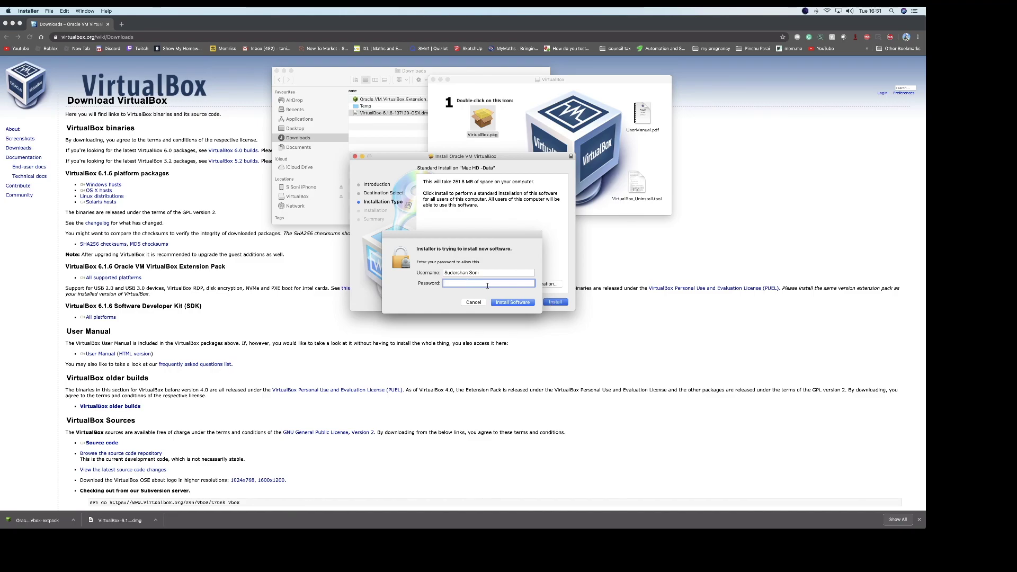
text(•••)
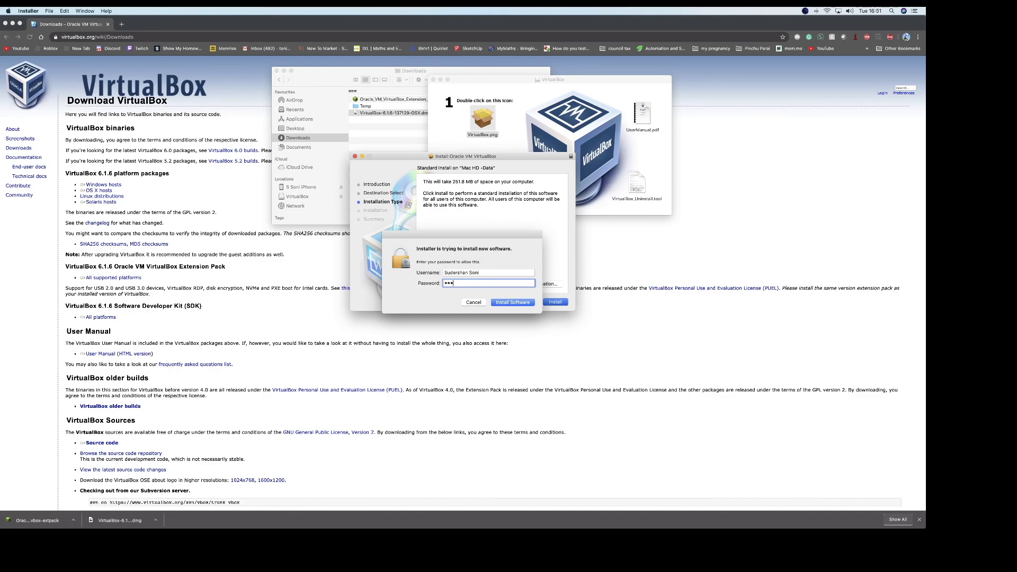
text(••)
click(517, 305)
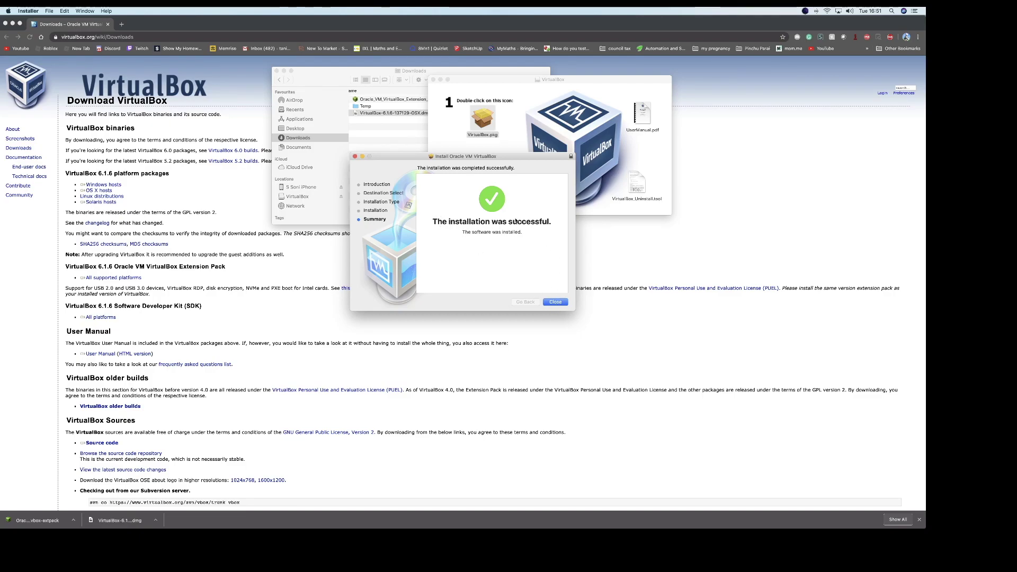
click(556, 303)
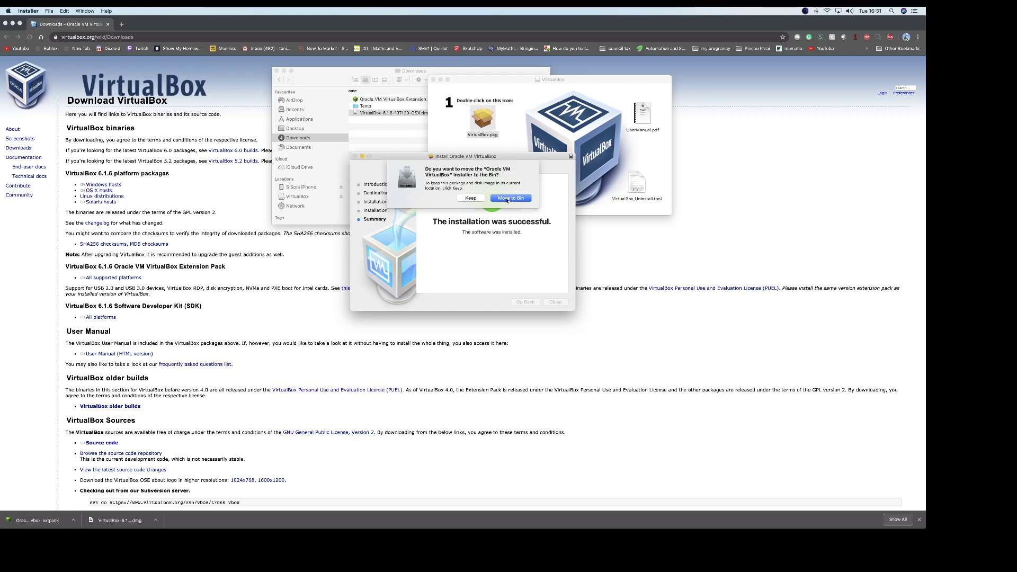
click(507, 200)
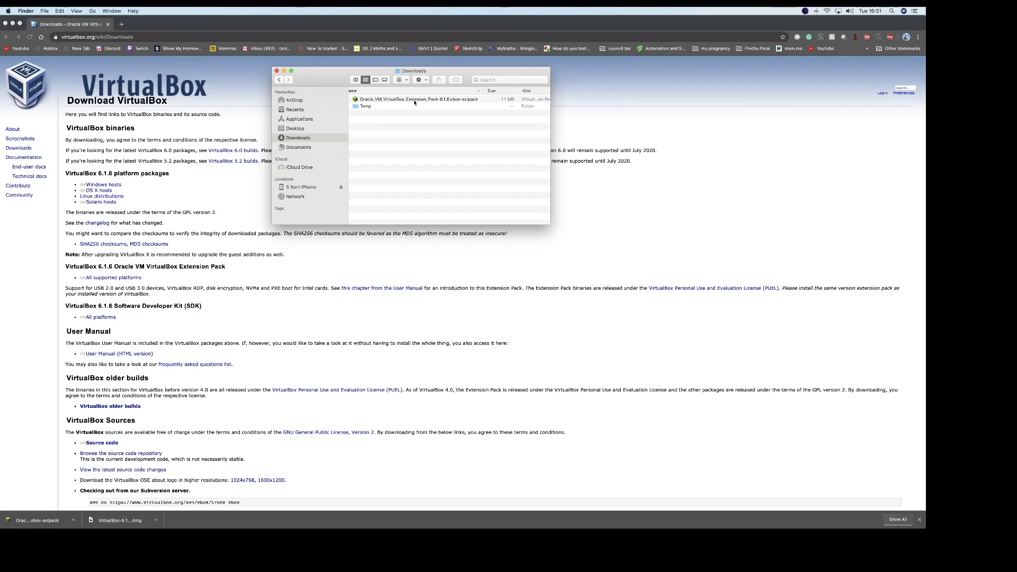
Launch VirtualBox from the Applications folder in Finder.
scroll(388, 112, right, 1)
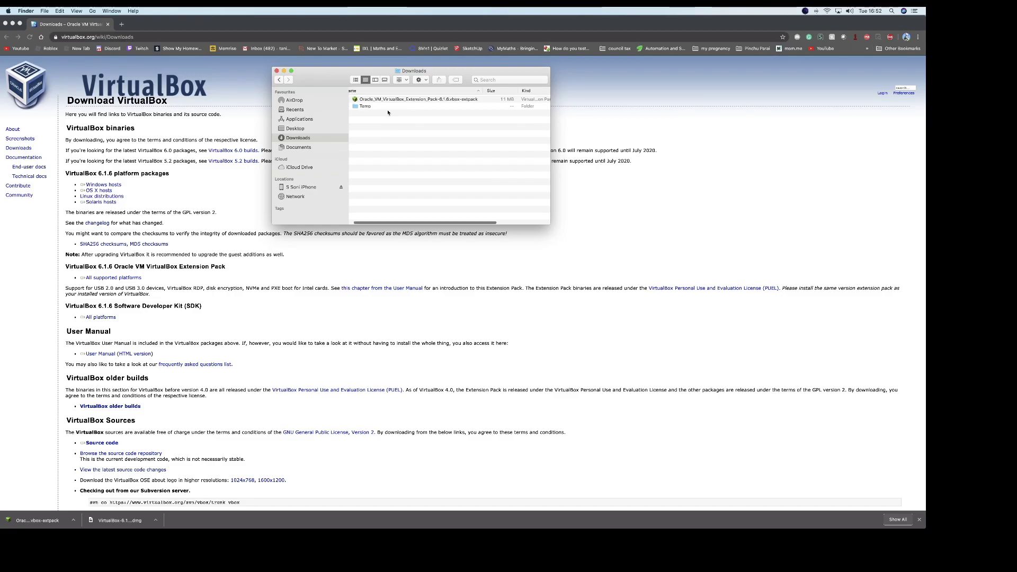
click(309, 122)
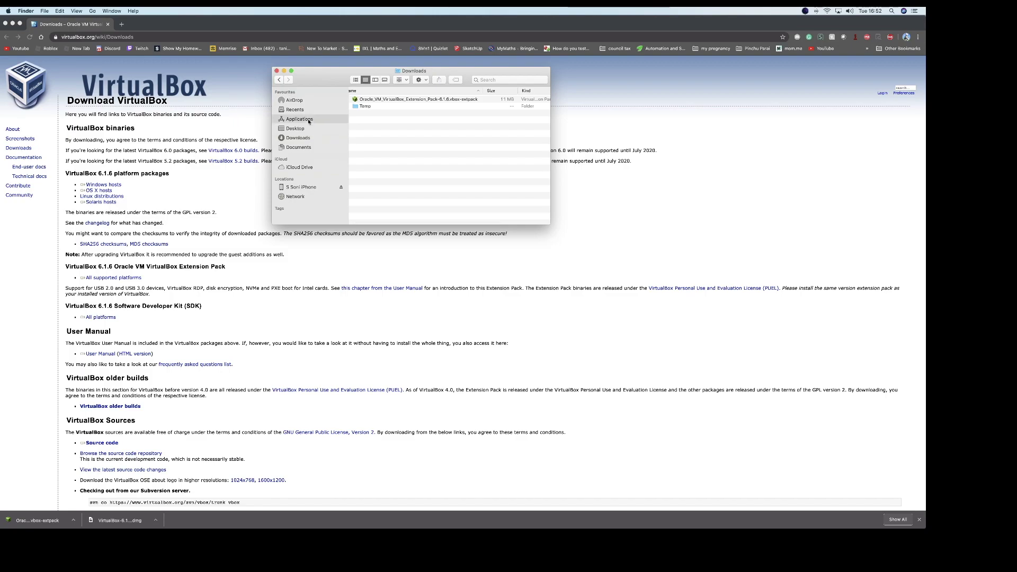
scroll(373, 178, down, 10)
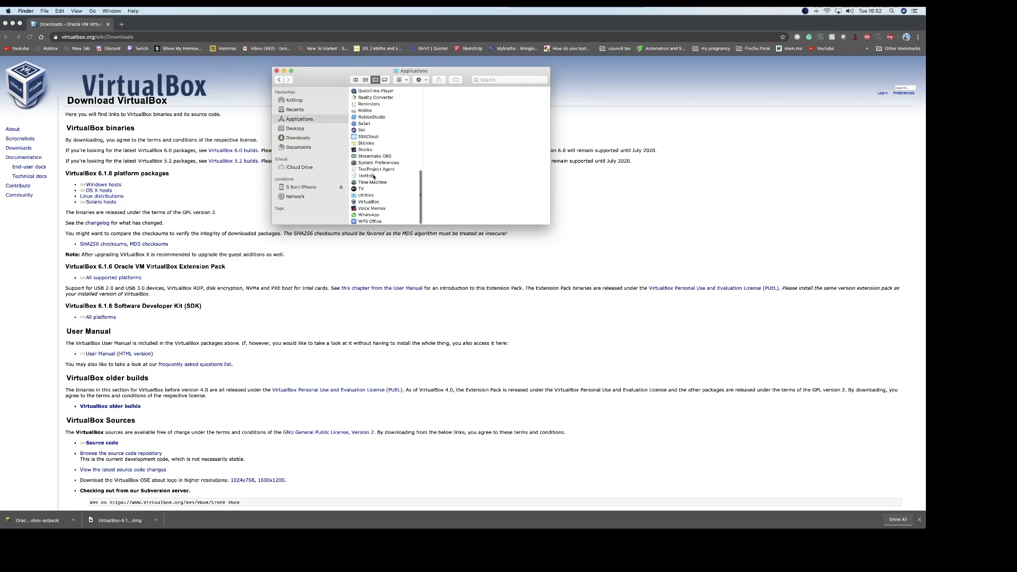
click(369, 203)
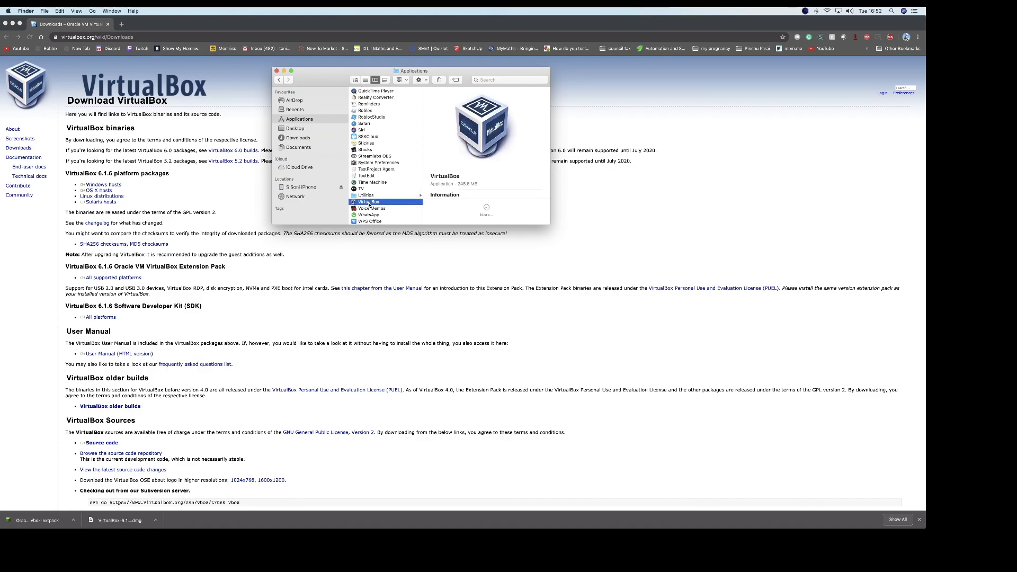
double_click(369, 203)
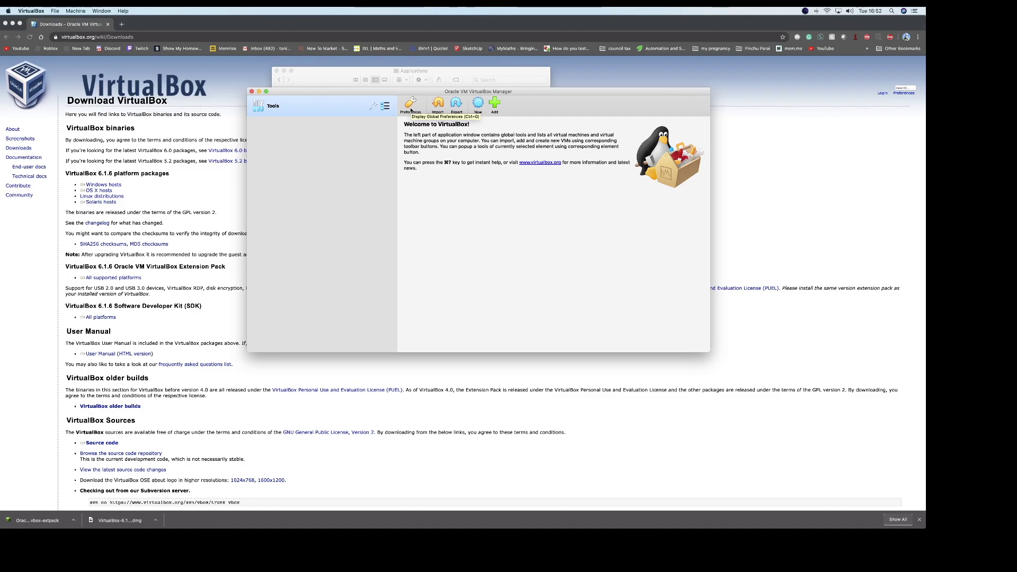
Add Oracle_VM_VirtualBox_Extension_Pack-6.1.6.vbox-extpack from Downloads as an extension package in the VirtualBox preferences.
click(409, 107)
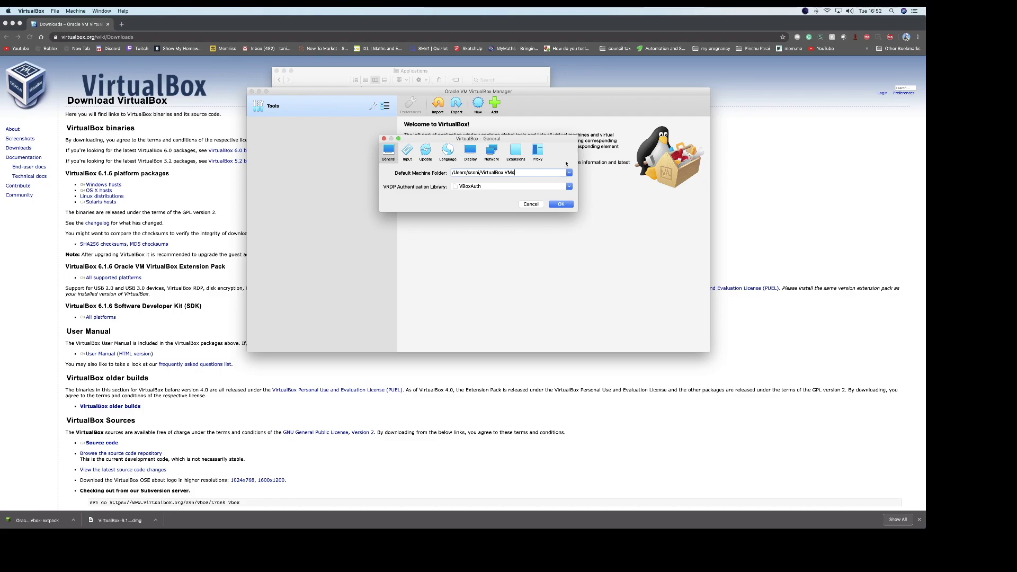
click(516, 152)
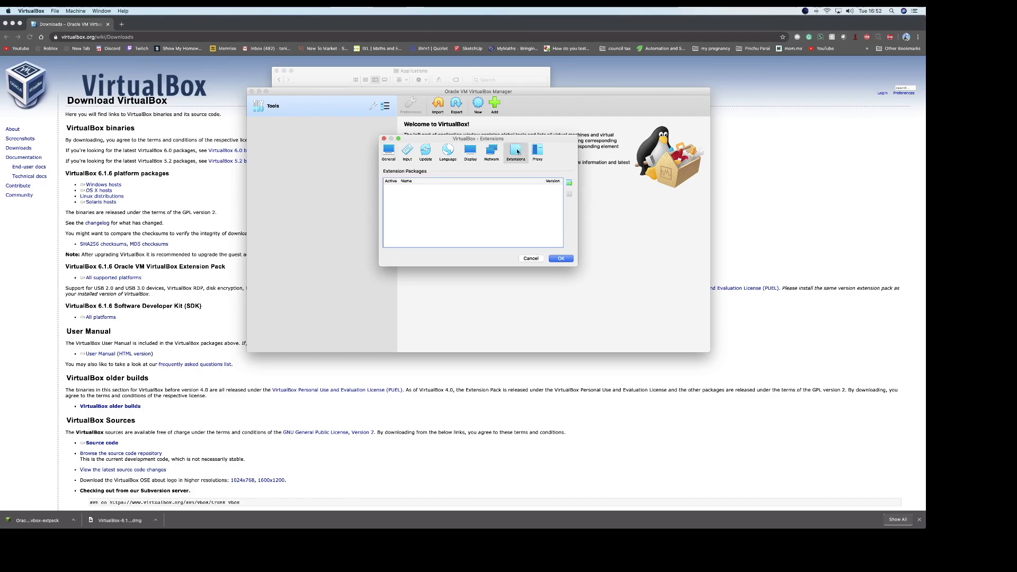
click(569, 183)
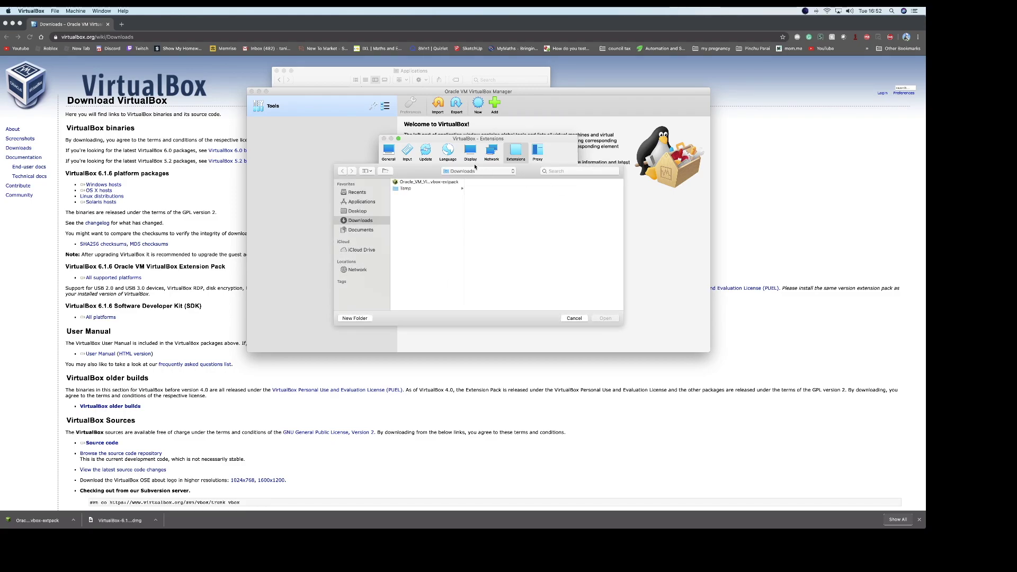
click(438, 183)
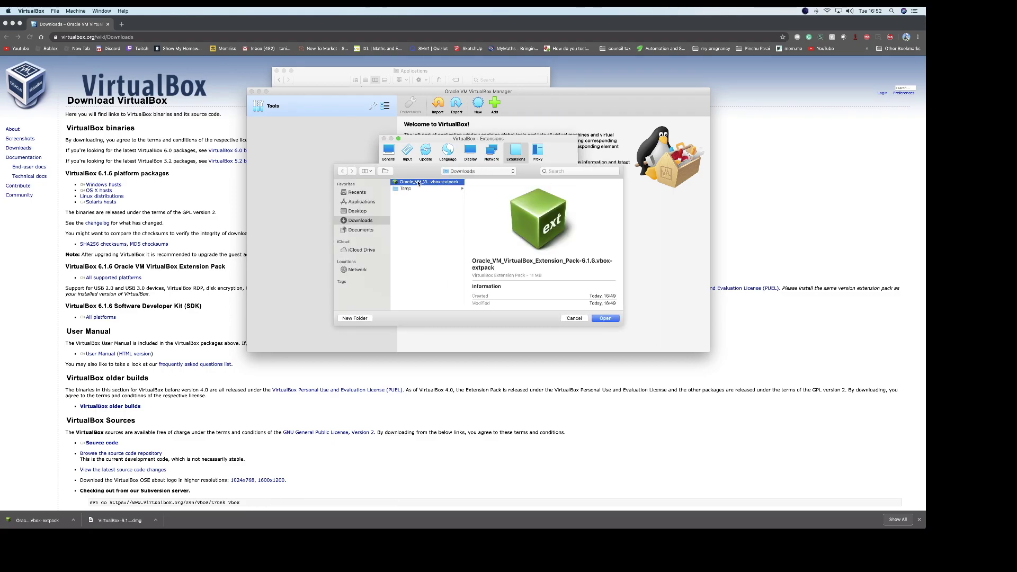
click(605, 318)
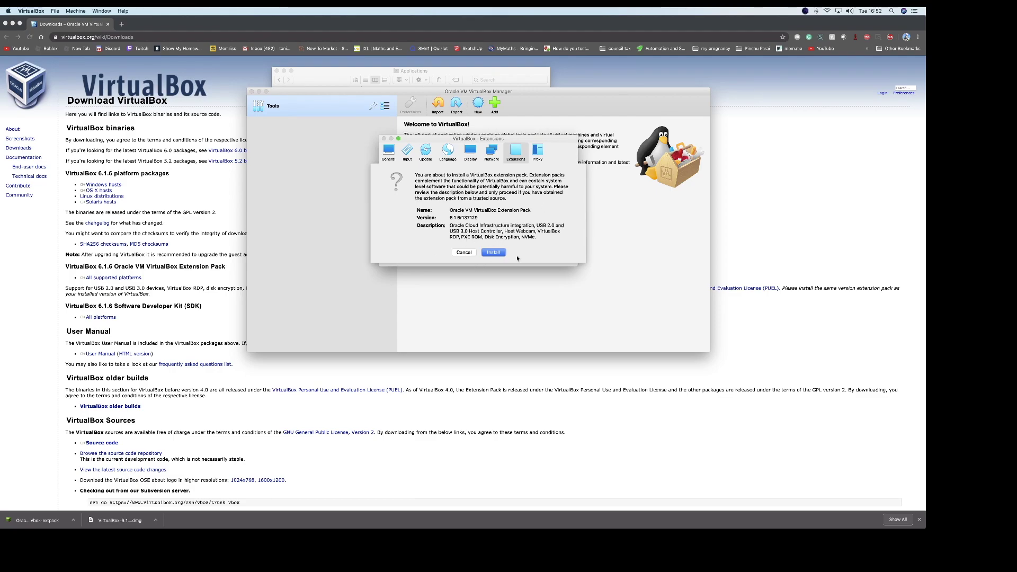
Install the extension pack by accepting its licence and authorizing with the account password, and save the preferences.
click(496, 253)
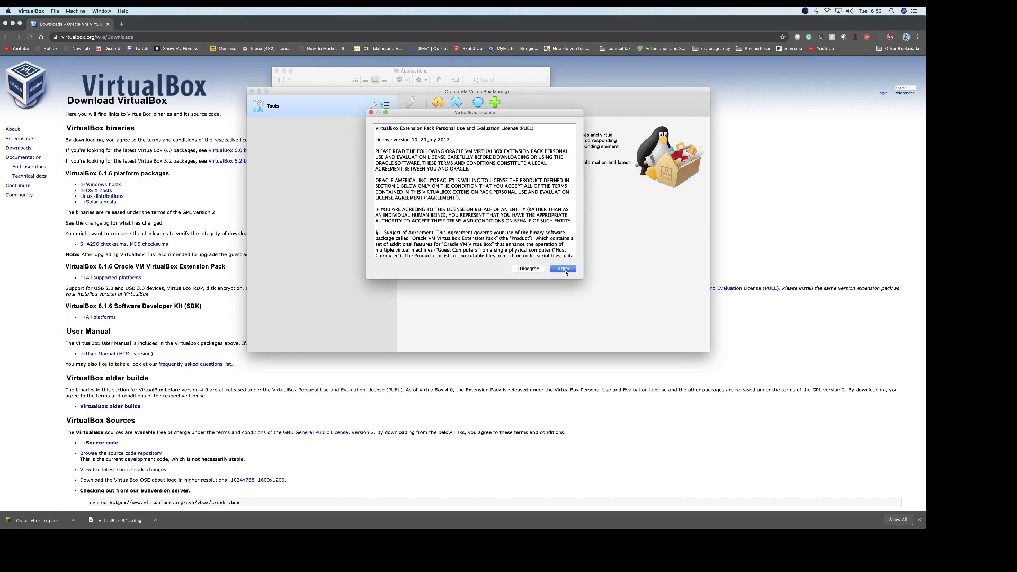
click(565, 270)
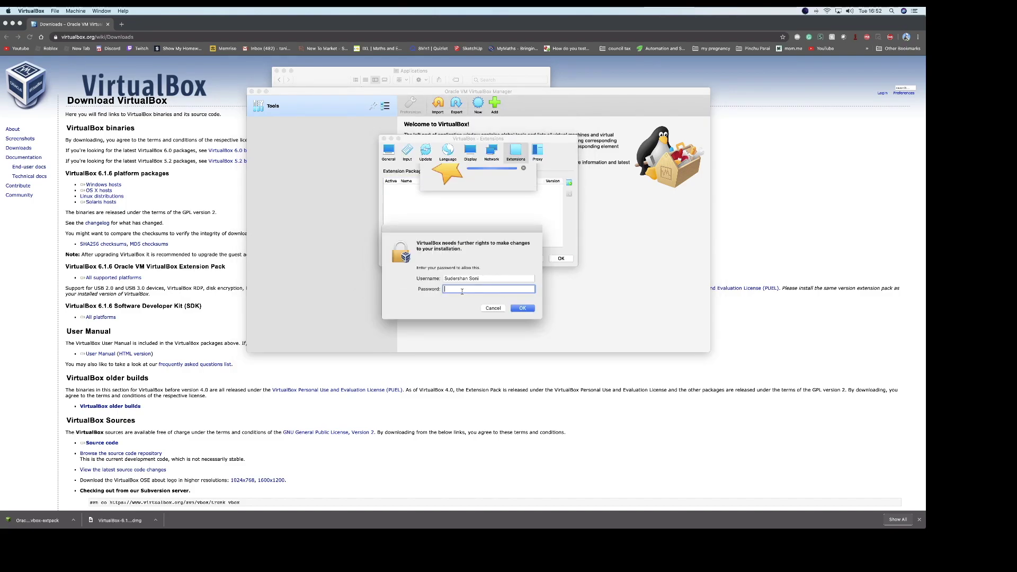
text(••••••••)
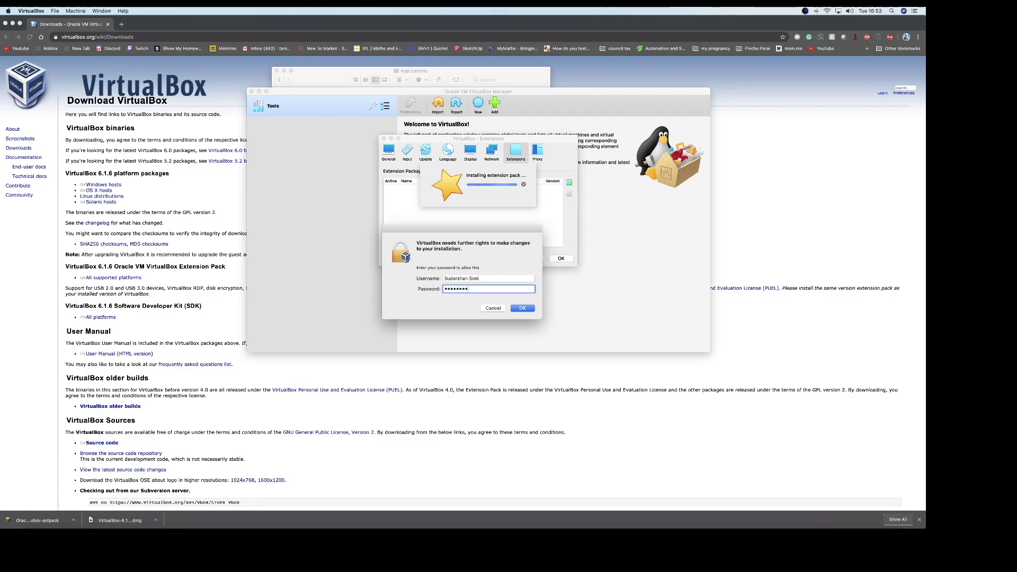
click(527, 308)
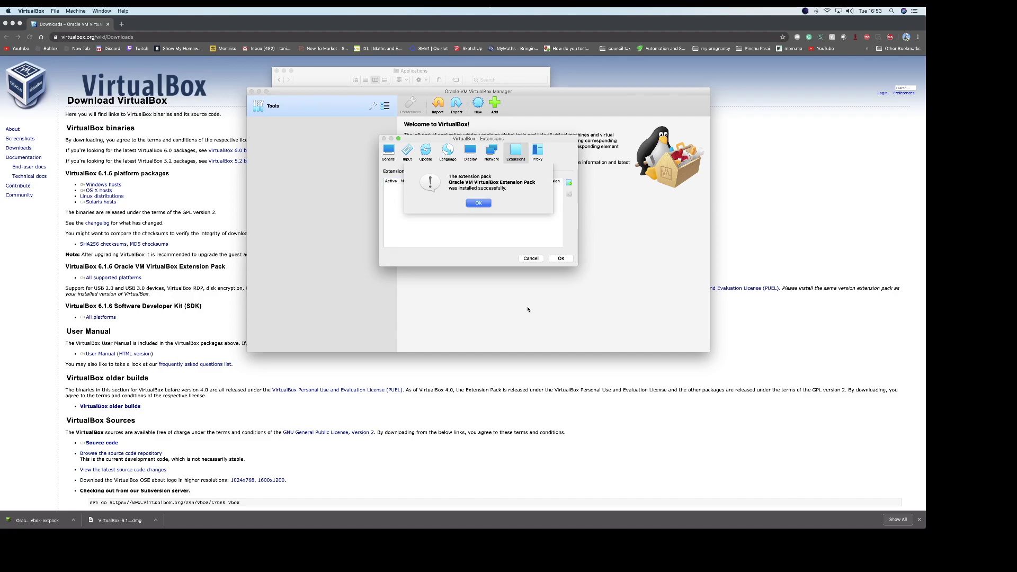
click(480, 205)
click(560, 259)
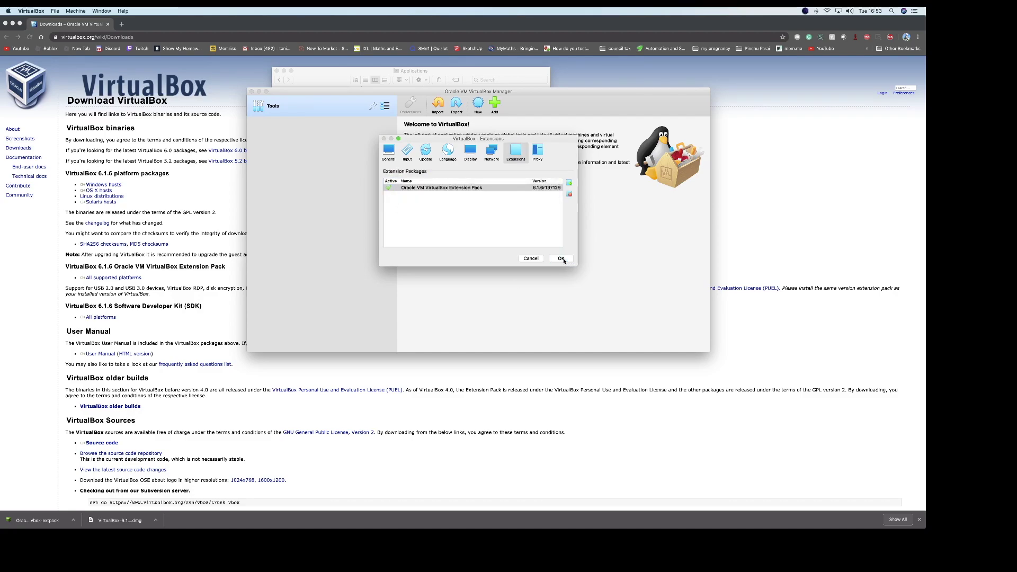